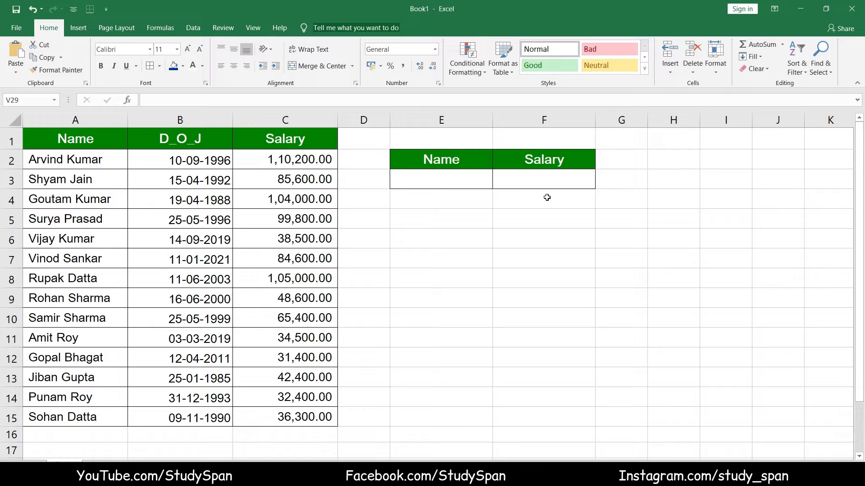
Step: Add List data validation to E3 with source =$A$2:$A$15, the employee names
click(455, 182)
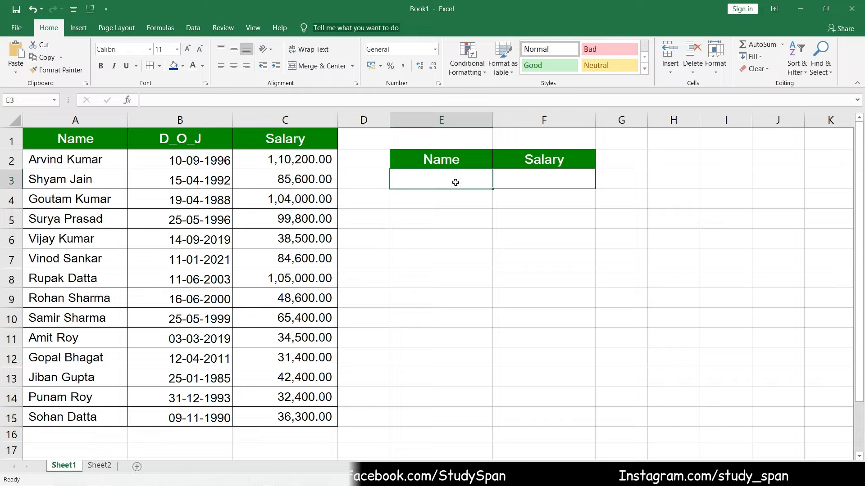
click(455, 182)
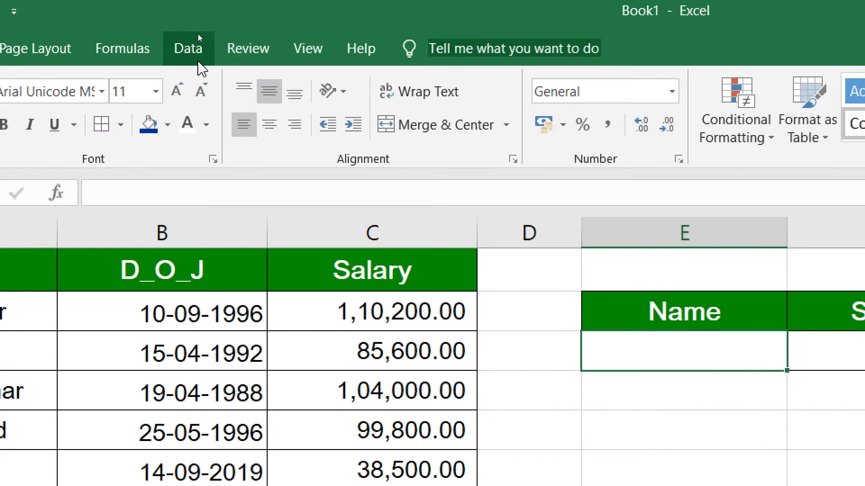
click(198, 35)
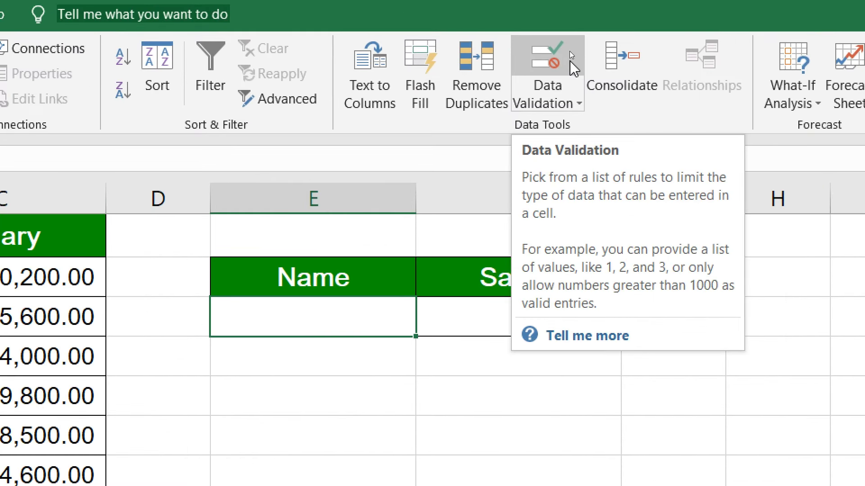
click(572, 72)
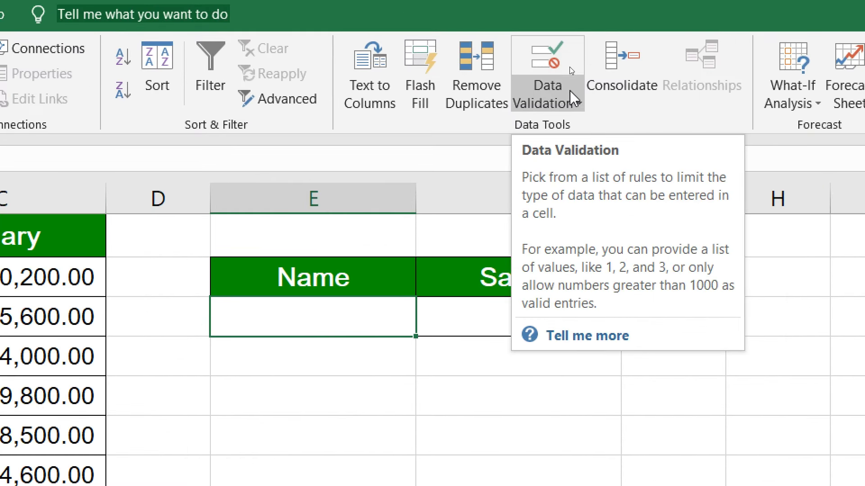
click(577, 108)
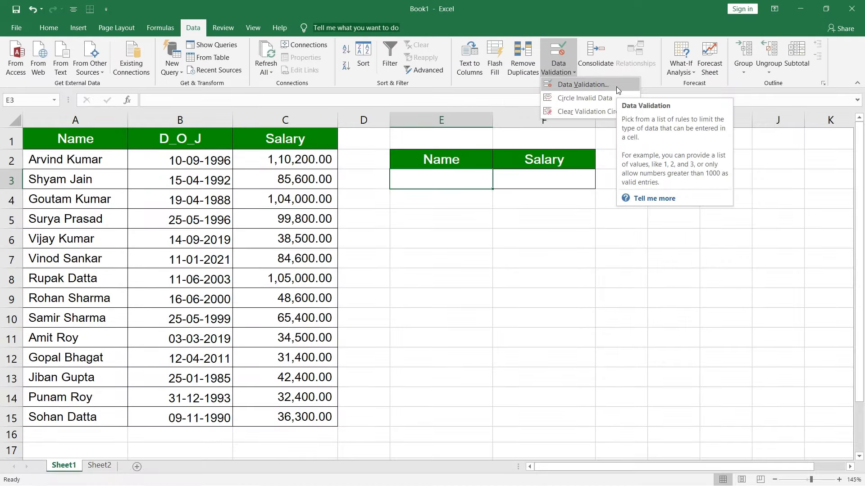
click(665, 137)
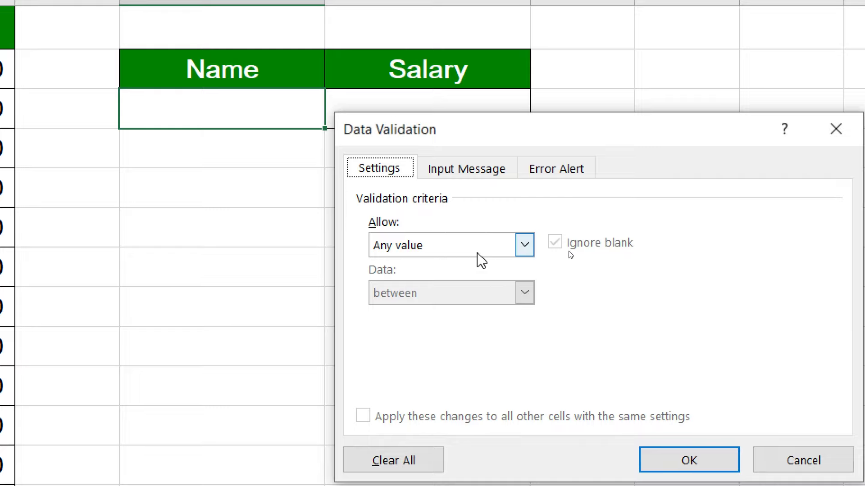
click(524, 245)
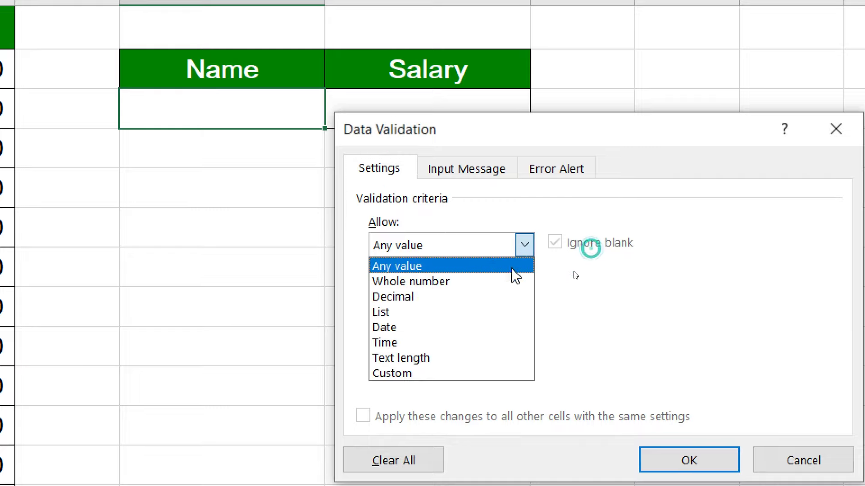
click(472, 313)
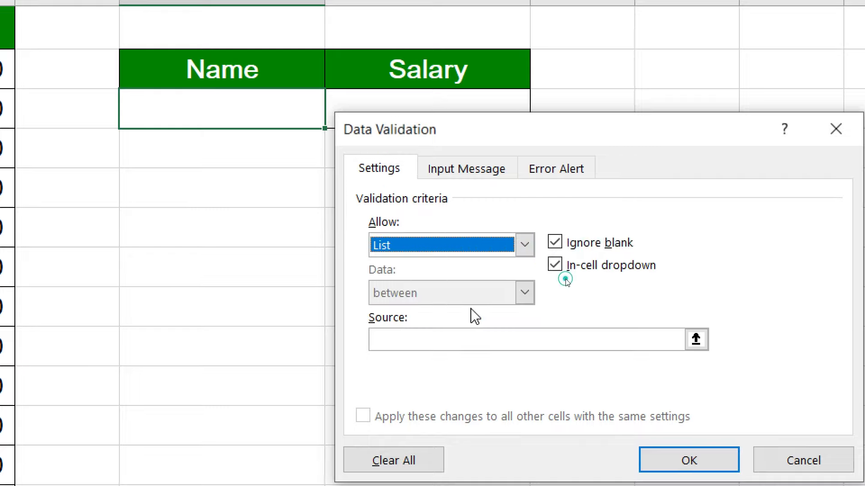
click(436, 341)
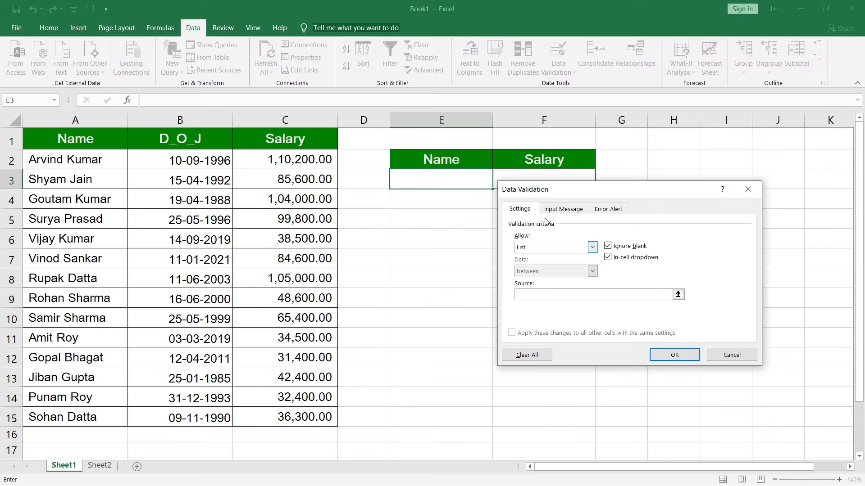
drag(85, 162, 97, 409)
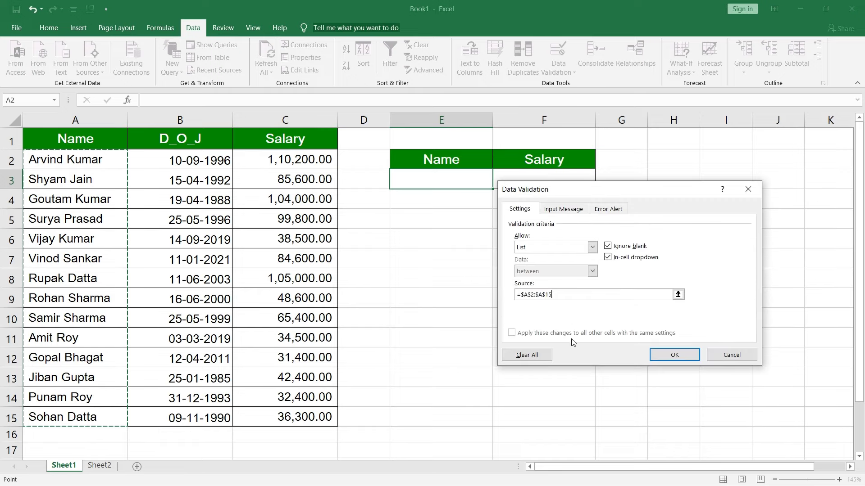
click(685, 357)
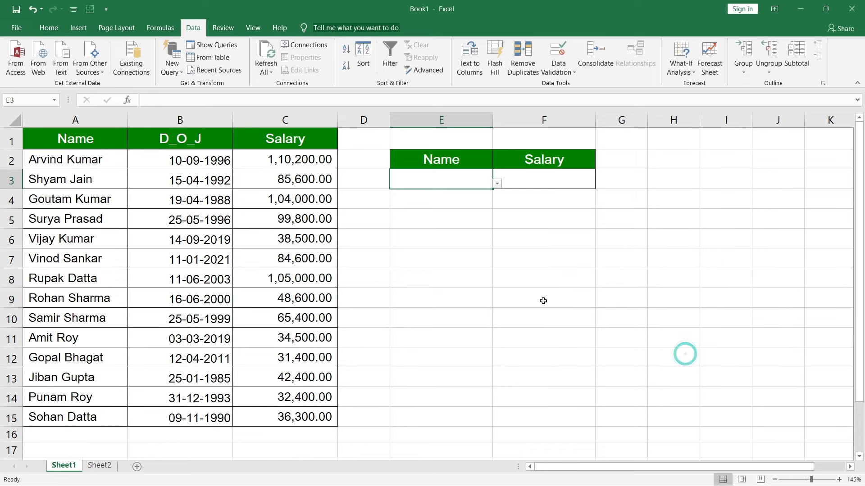
click(497, 185)
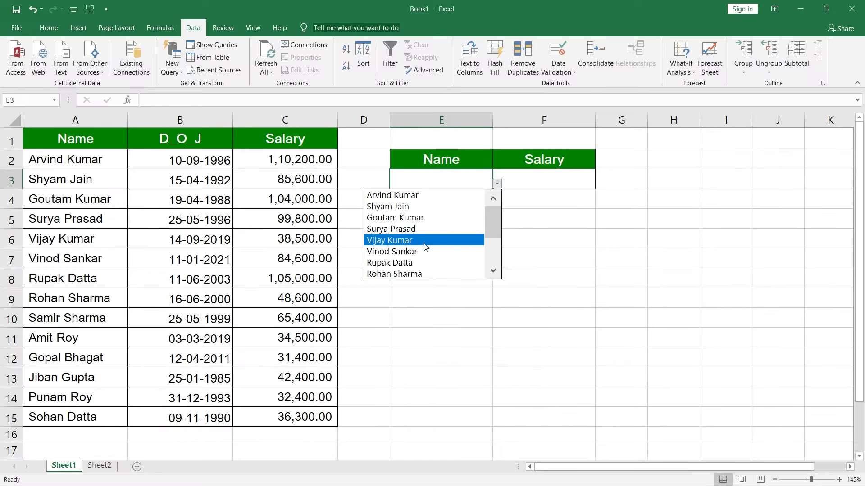
click(424, 231)
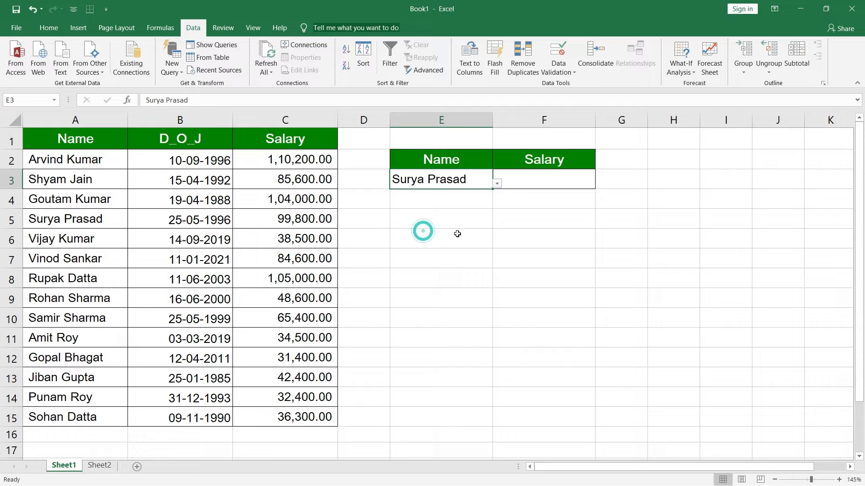
click(542, 176)
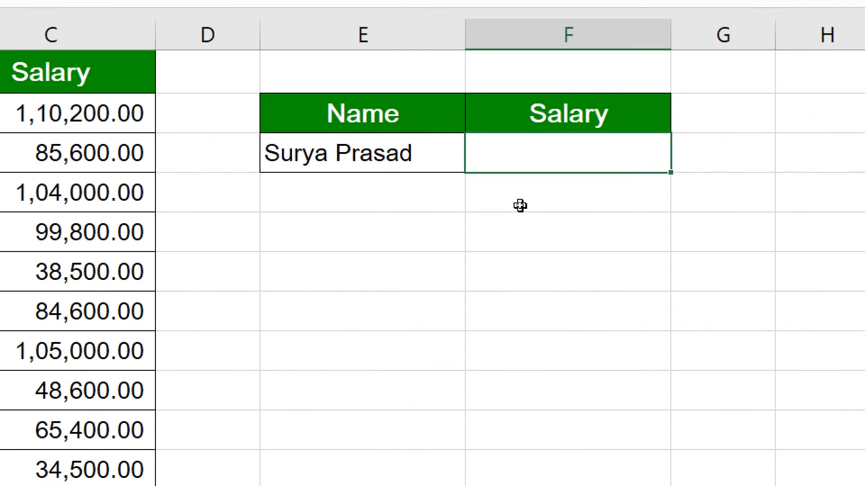
Step: Enter =VLOOKUP(E3,A1:C15,3,0) in F3, returning the salary 99,800.00
text(=VLO)
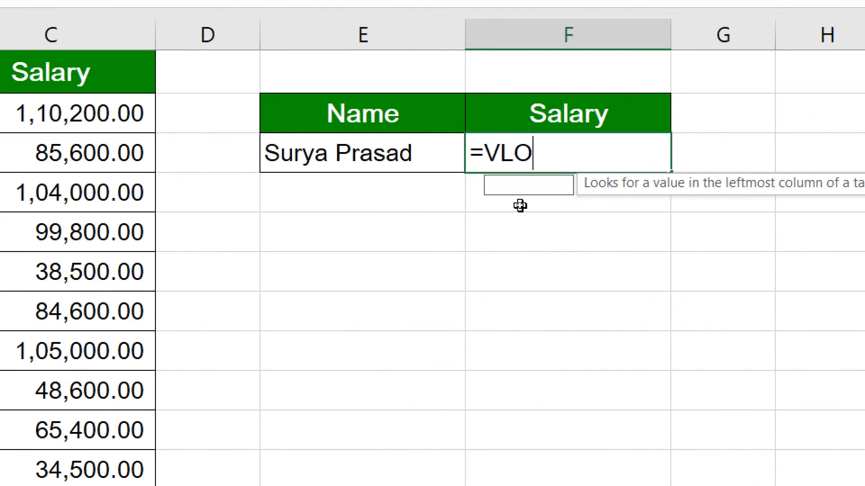
text(O)
key(Tab)
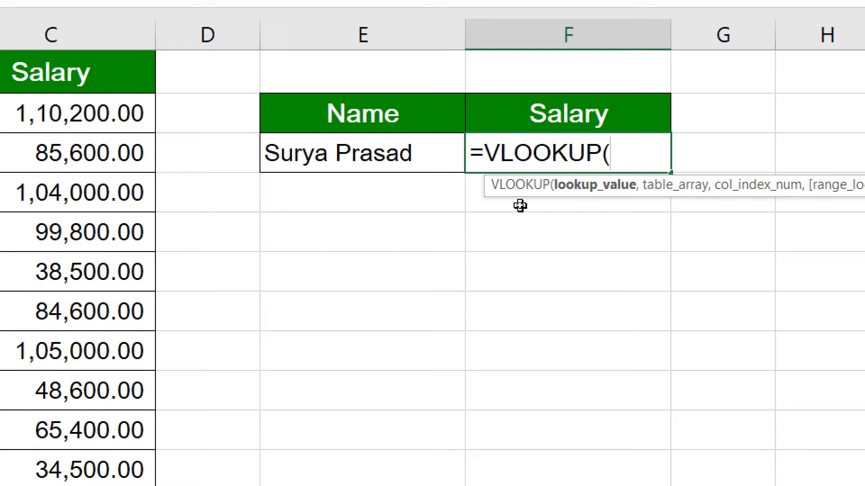
click(420, 157)
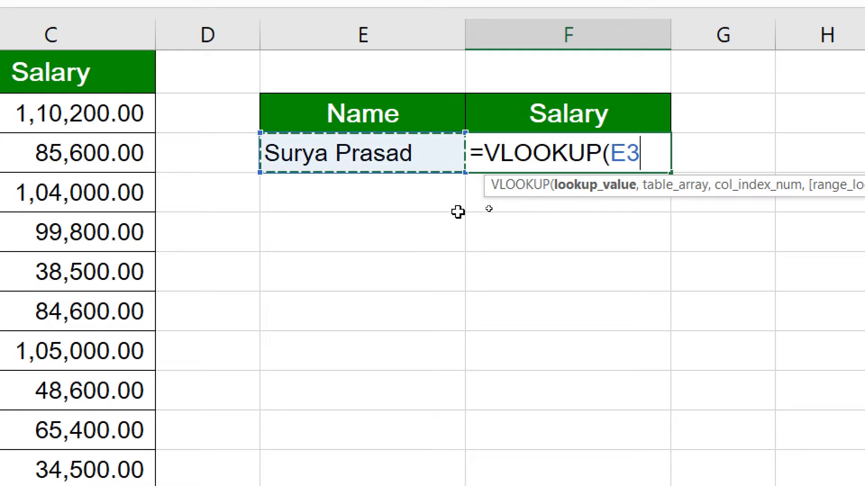
text(,)
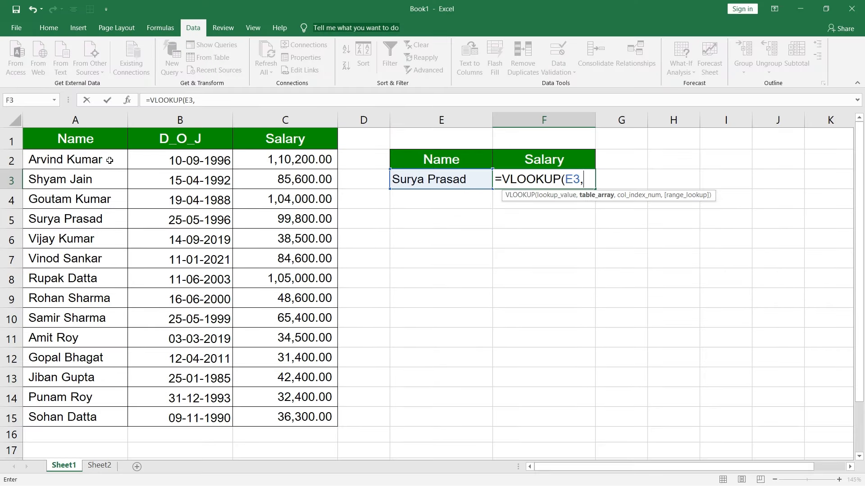
drag(83, 142, 292, 418)
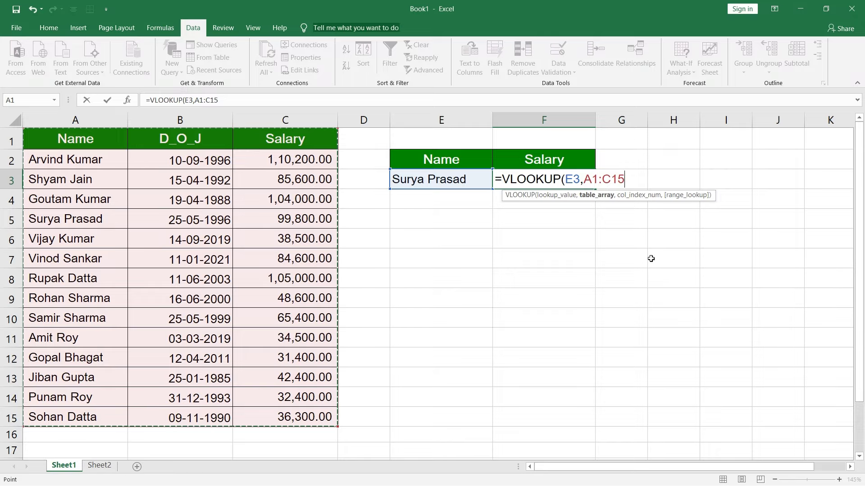
text(,3)
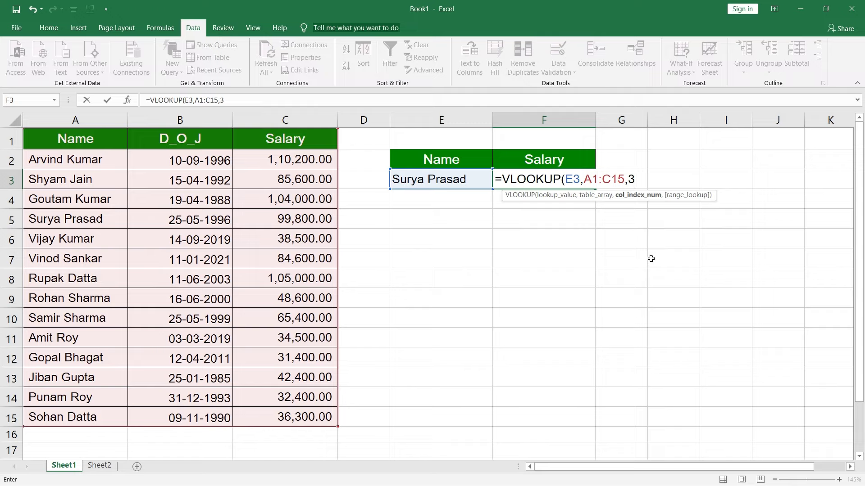
text(,)
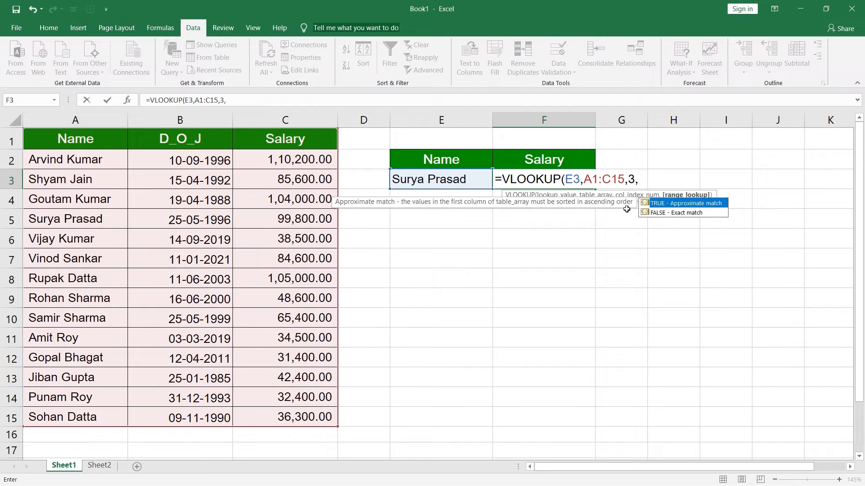
text(0)
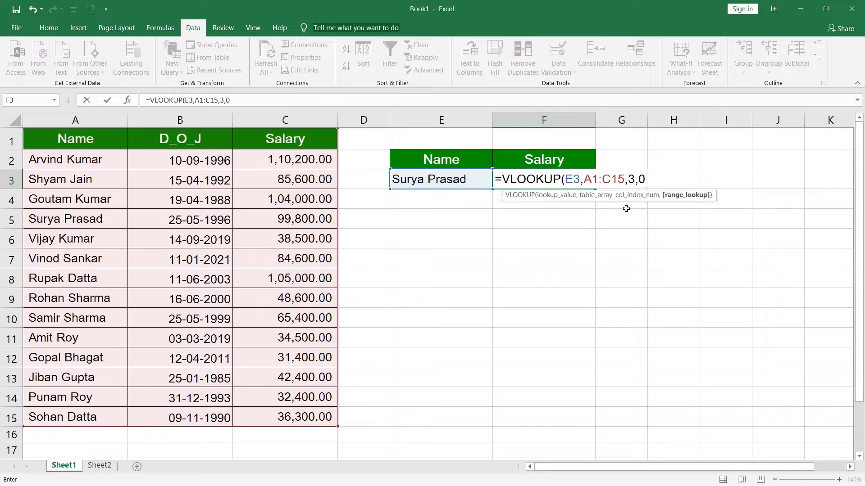
text())
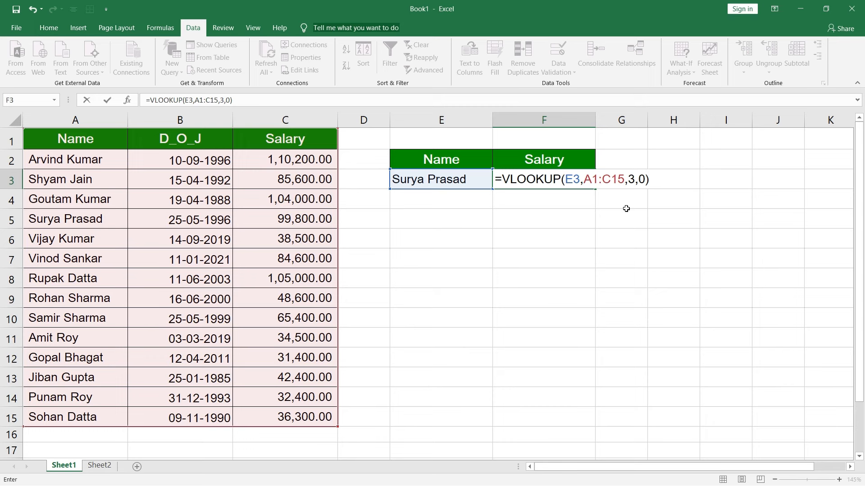
key(Return)
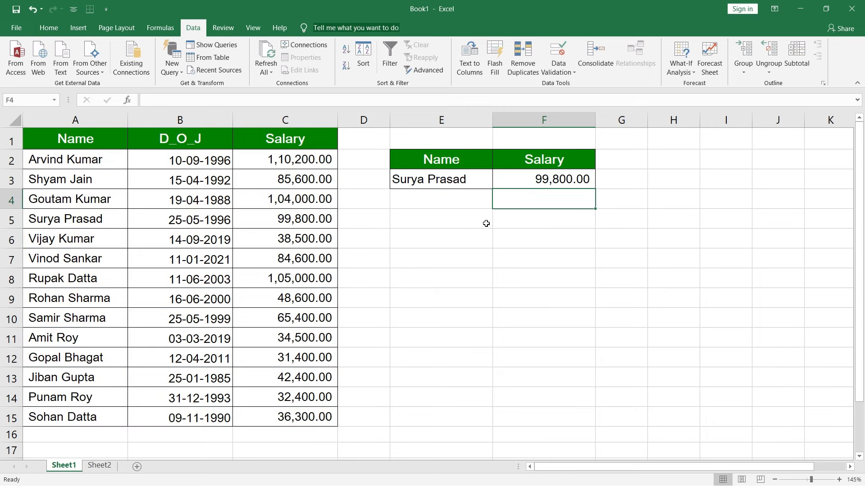
click(453, 183)
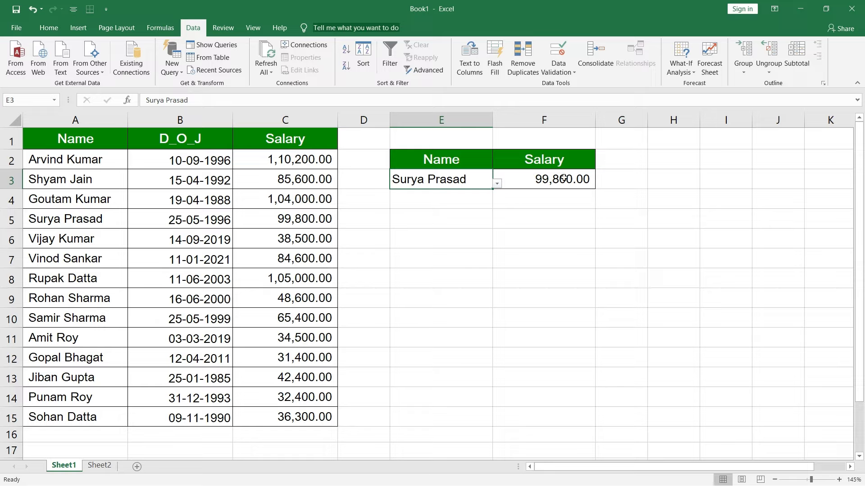
click(496, 184)
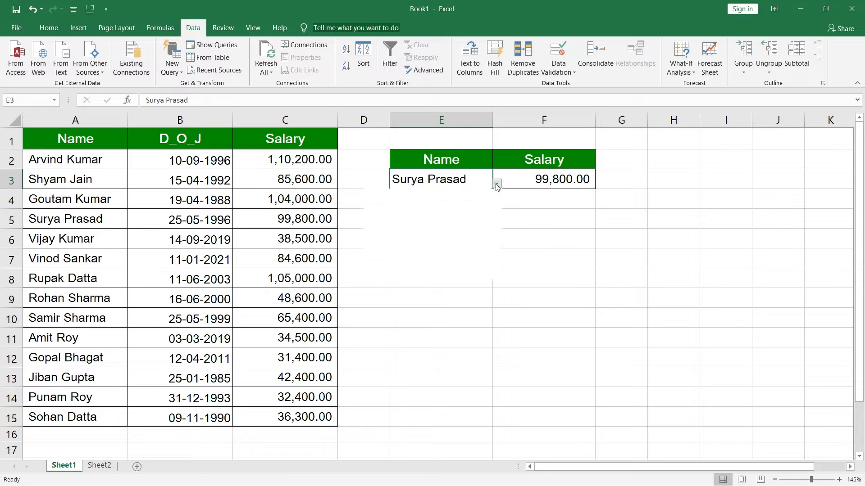
drag(498, 237, 496, 226)
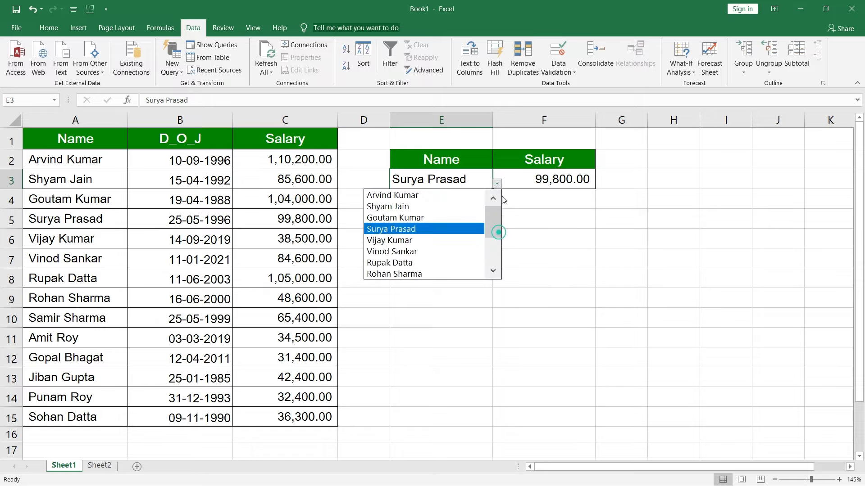
click(432, 207)
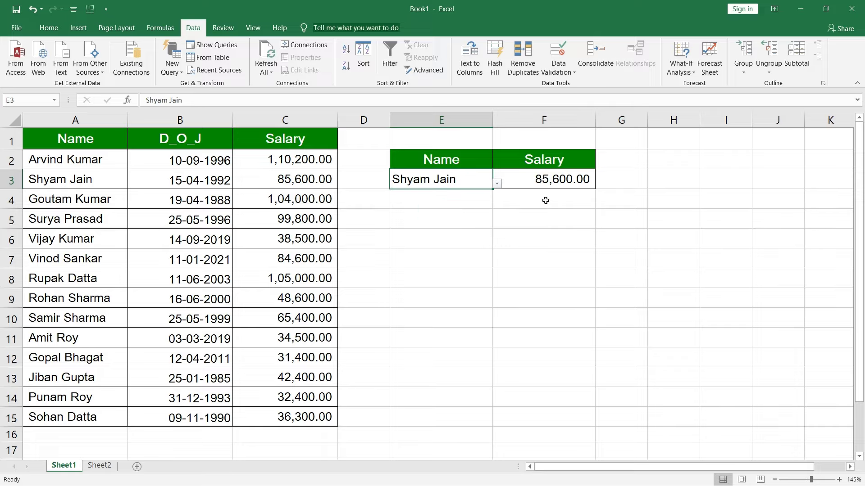
click(497, 184)
click(422, 253)
click(829, 439)
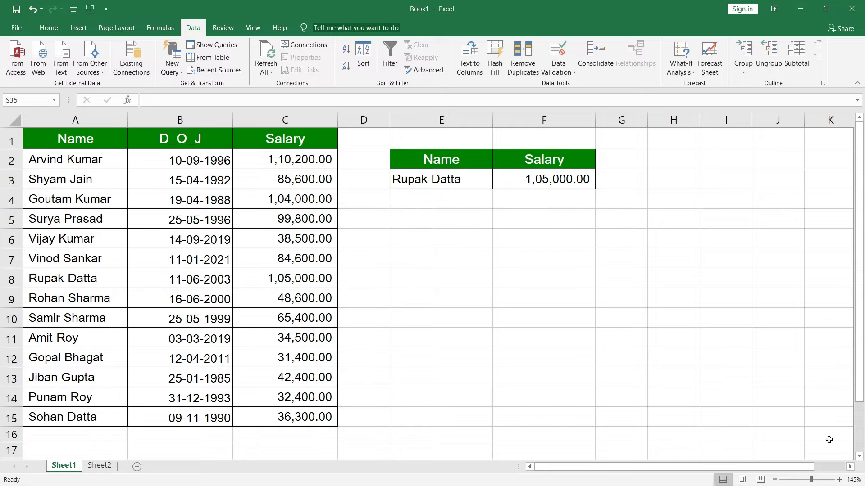